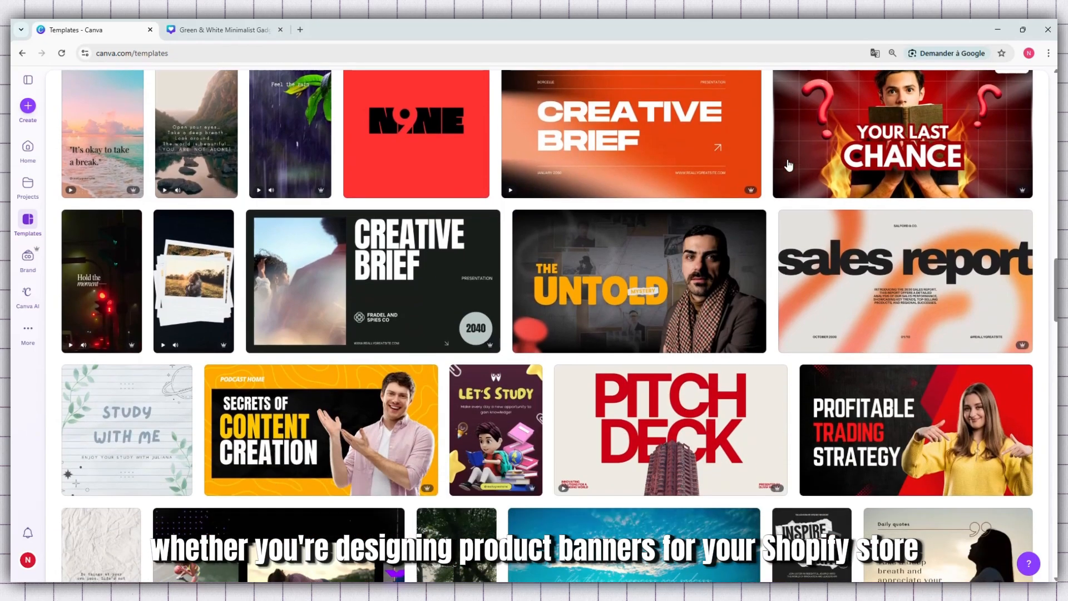
# Browse the template gallery for examples of text layouts in banners, thumbnails and presentations
pyautogui.scroll(-4, 788, 164)
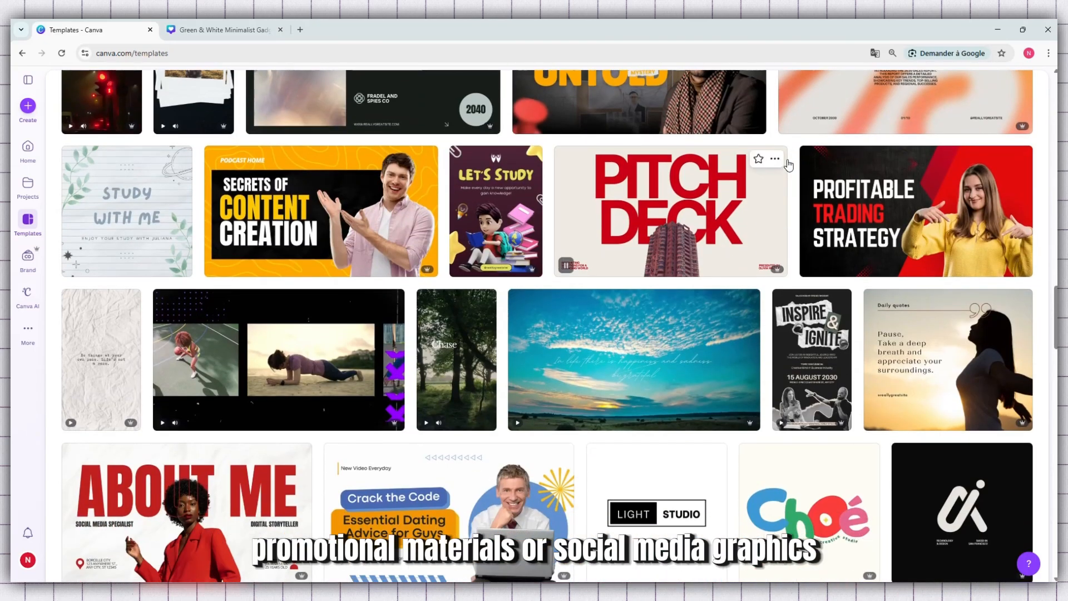
pyautogui.scroll(-4, 789, 165)
pyautogui.scroll(-3, 788, 162)
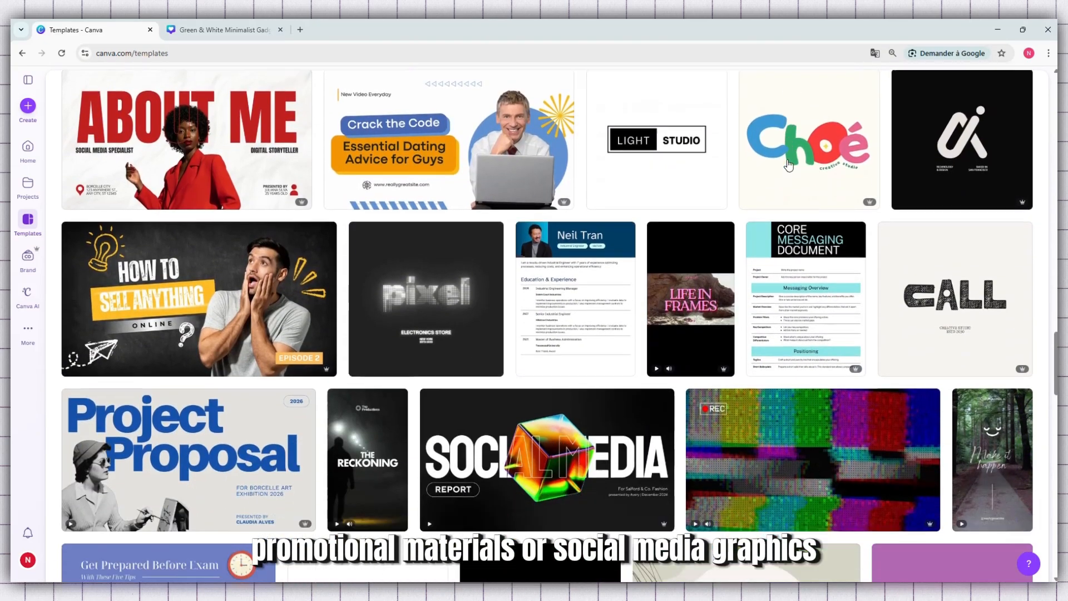
pyautogui.scroll(-3, 788, 163)
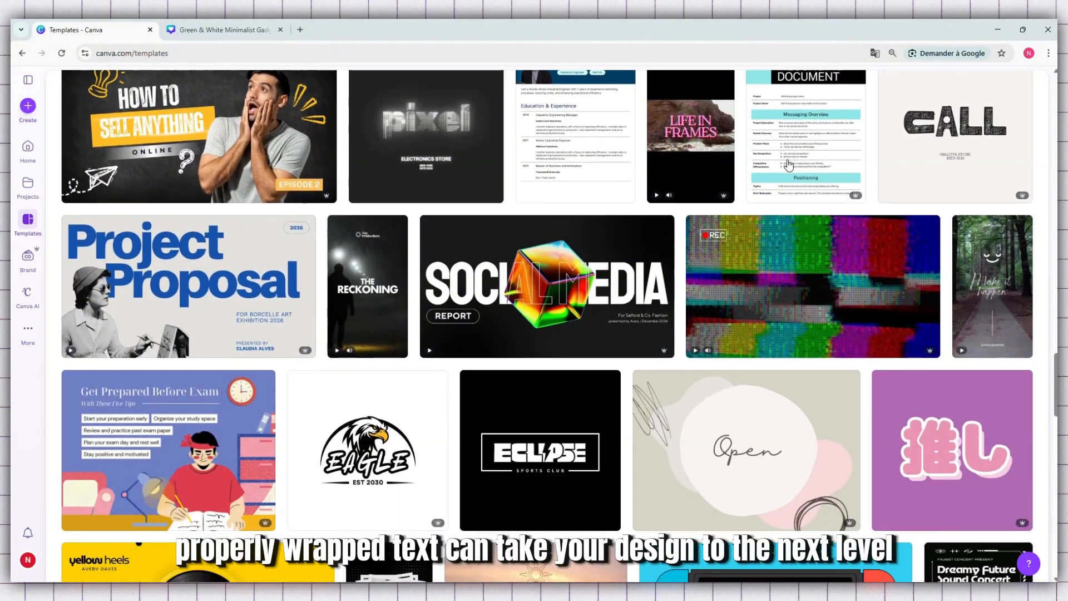
pyautogui.scroll(-4, 788, 165)
pyautogui.scroll(-5, 788, 164)
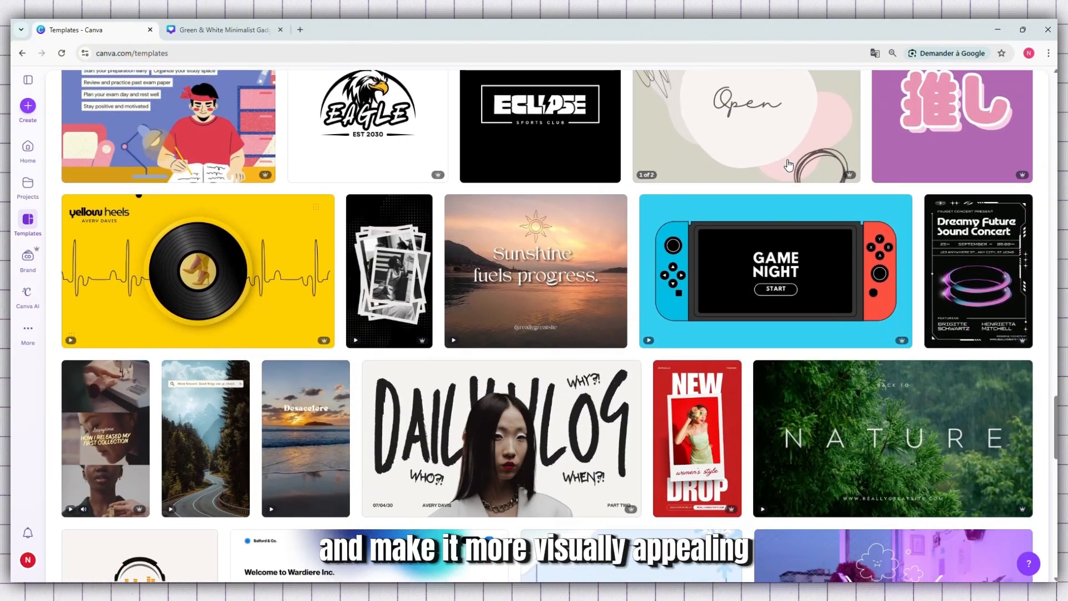
pyautogui.scroll(-2, 786, 164)
pyautogui.scroll(-3, 786, 164)
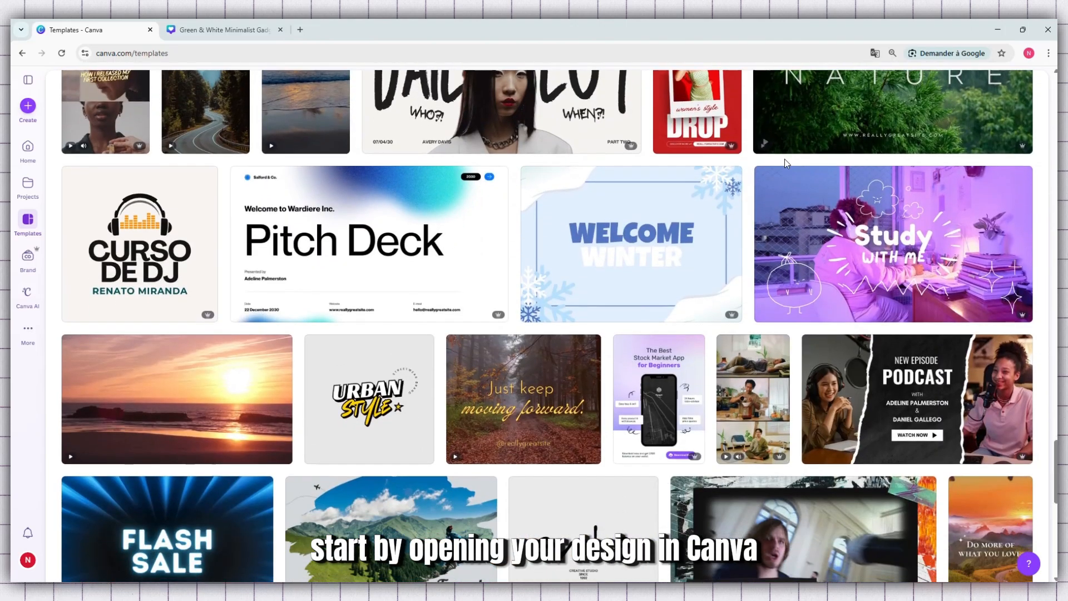
# Switch to the open thumbnail design and move the HELLO GUYS TO TUTURLY text down onto the top edge of the gold ring
pyautogui.click(208, 33)
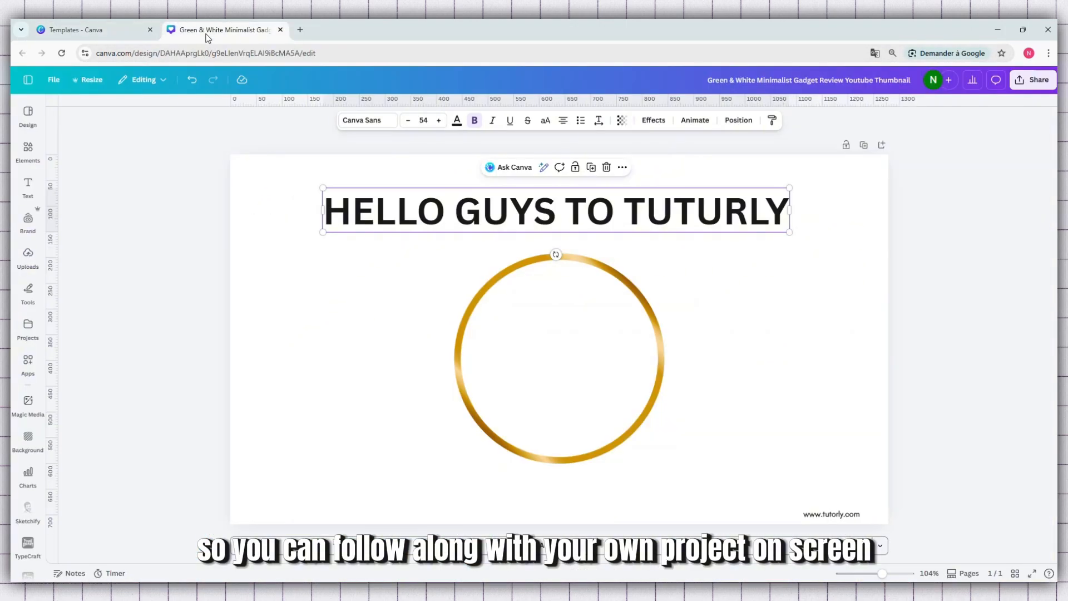
pyautogui.click(349, 275)
pyautogui.click(473, 218)
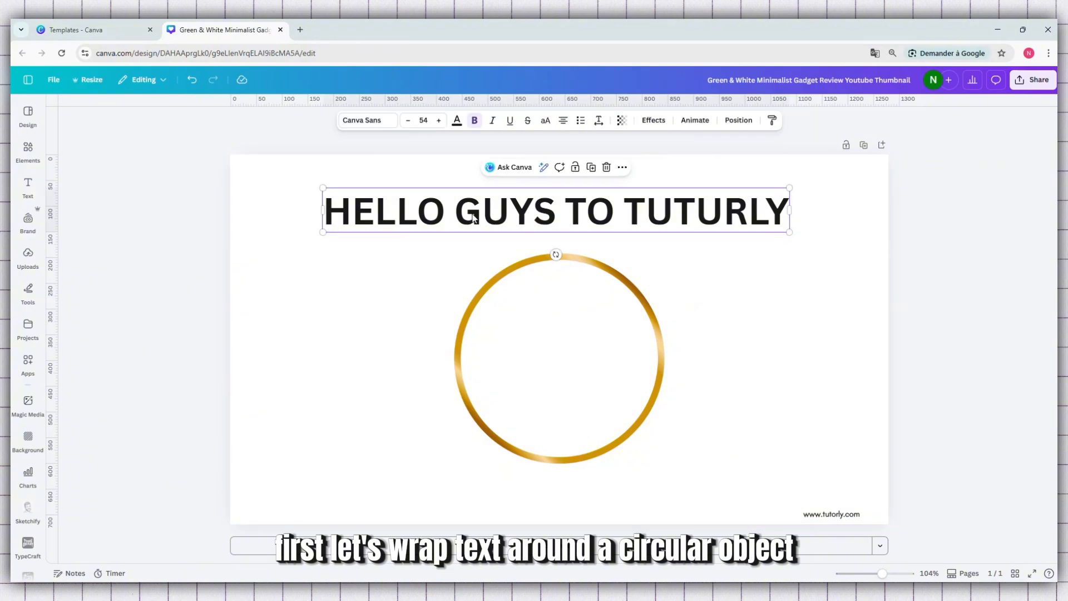
pyautogui.moveTo(518, 217); pyautogui.dragTo(517, 230)
pyautogui.click(519, 306)
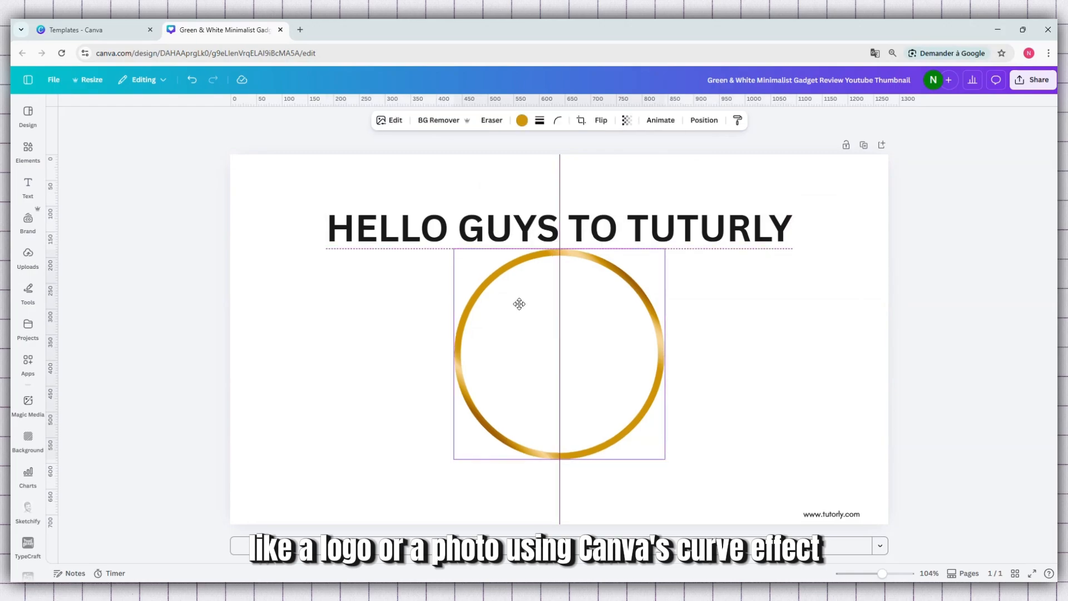
# Apply the Curve shape effect to the HELLO GUYS TO TUTURLY text and set its curve to 72 to follow the gold ring
pyautogui.click(451, 231)
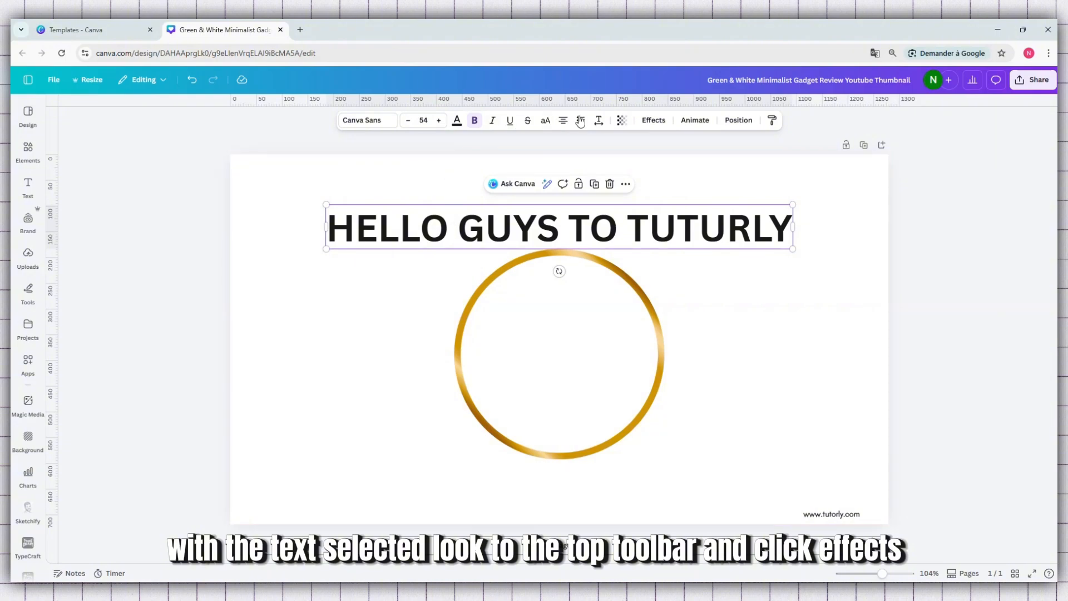
pyautogui.click(654, 121)
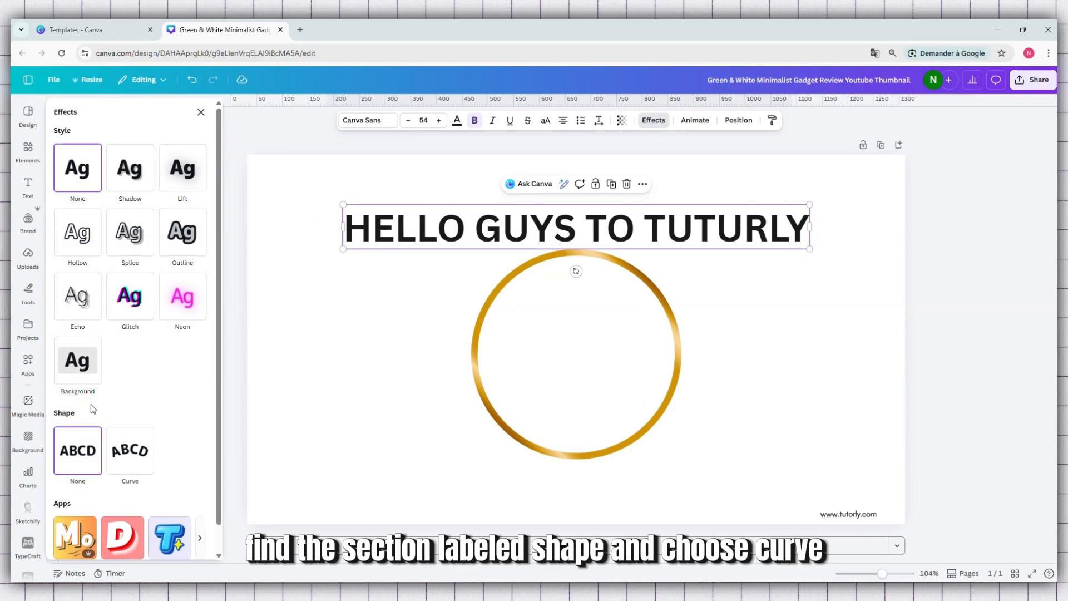
pyautogui.click(141, 456)
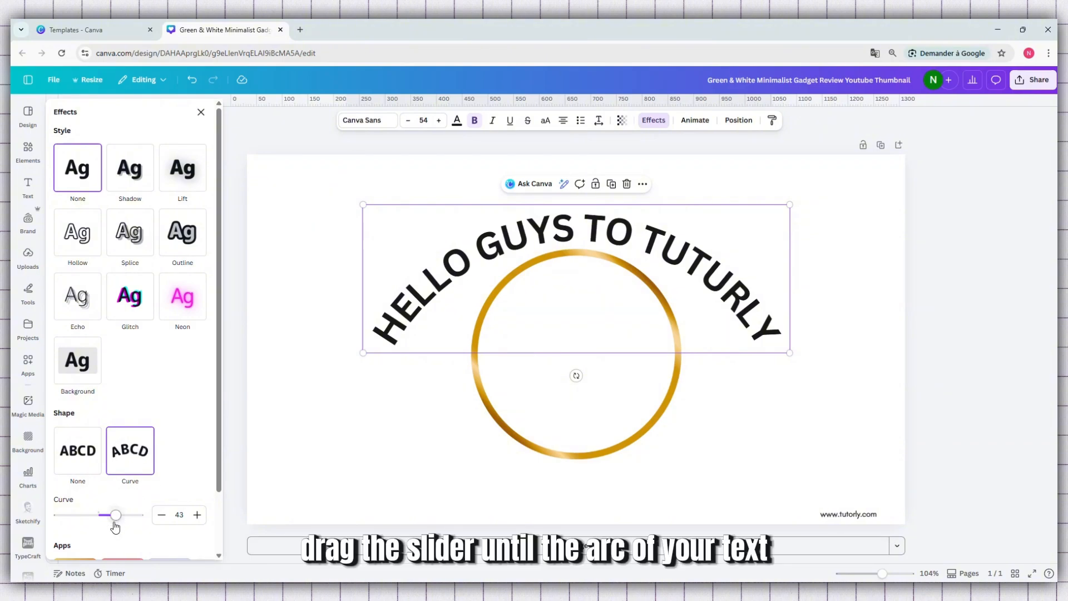
pyautogui.moveTo(115, 521); pyautogui.dragTo(127, 520)
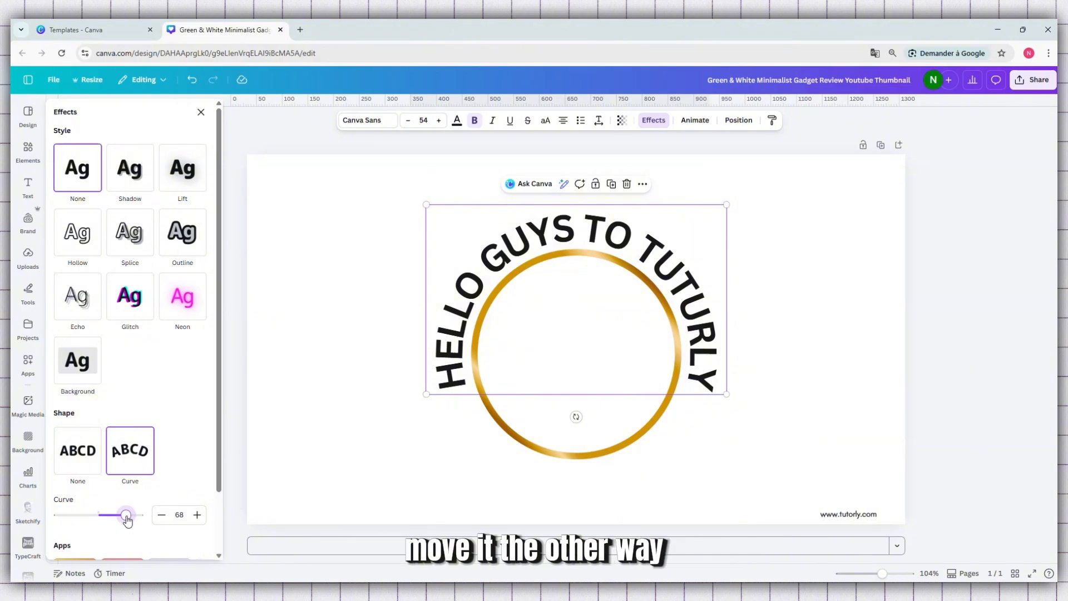
pyautogui.moveTo(127, 520)
pyautogui.mouseDown()
pyautogui.moveTo(66, 514)
pyautogui.moveTo(128, 514)
pyautogui.mouseUp()
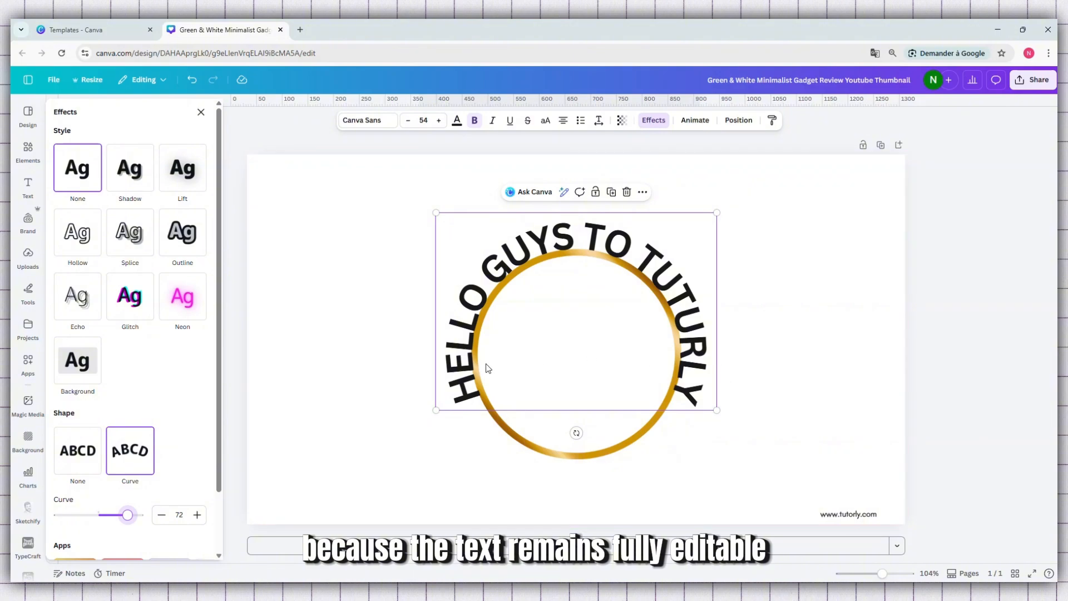
pyautogui.click(161, 517)
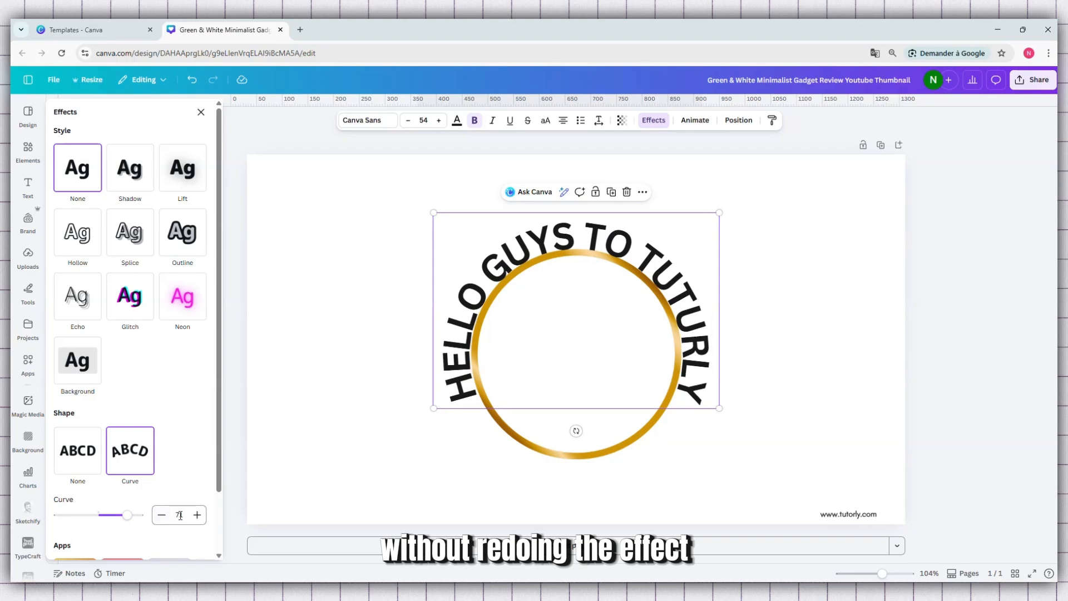
pyautogui.click(196, 518)
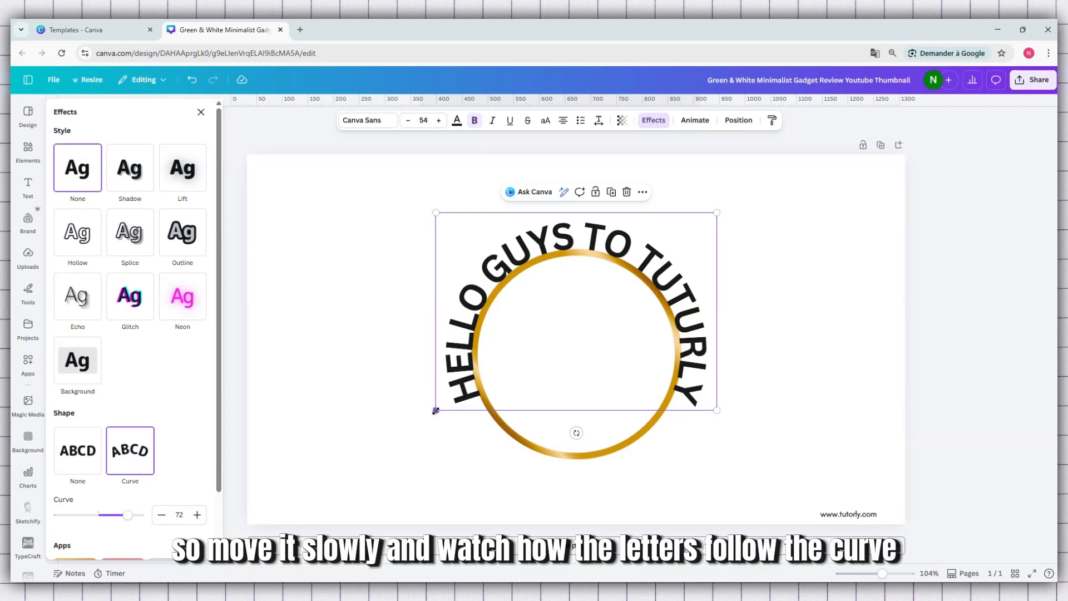
# Enlarge the curved text slightly to font size 54.5 and centre it on the gold ring
pyautogui.moveTo(436, 412)
pyautogui.mouseDown()
pyautogui.moveTo(430, 426)
pyautogui.moveTo(440, 422)
pyautogui.mouseUp()
pyautogui.moveTo(517, 370); pyautogui.dragTo(518, 367)
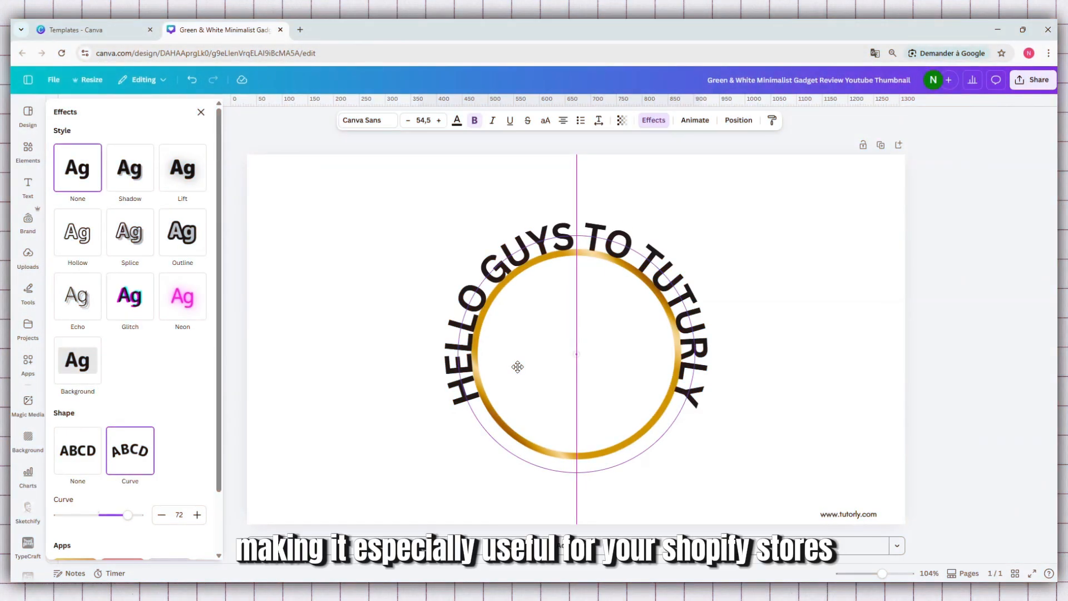
pyautogui.moveTo(517, 367); pyautogui.dragTo(518, 367)
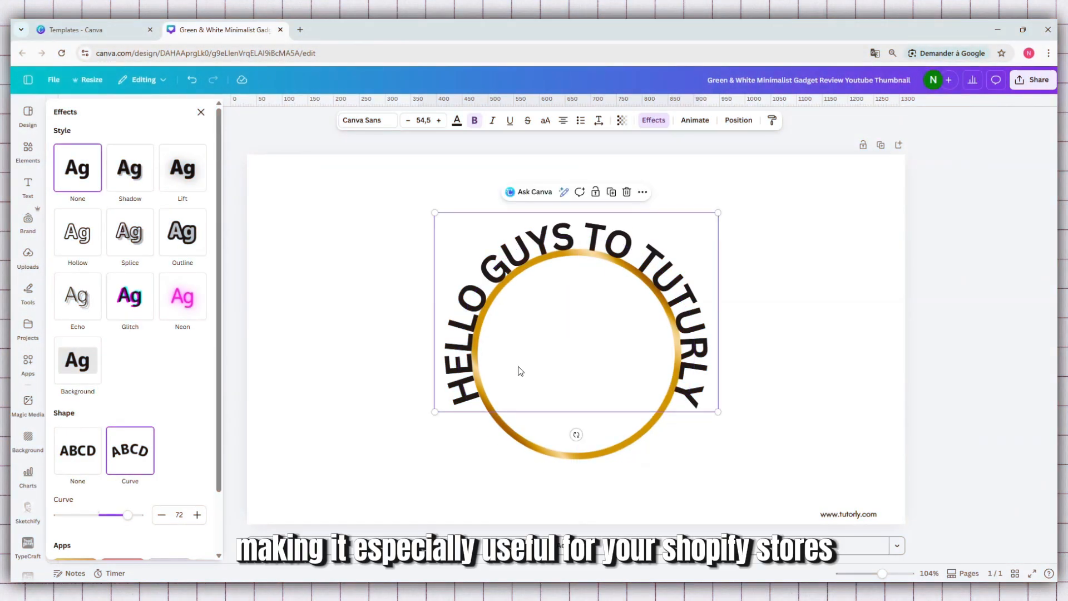
# Try the Neon style on the curved text, settle on the Glitch style, and deselect the text
pyautogui.click(182, 300)
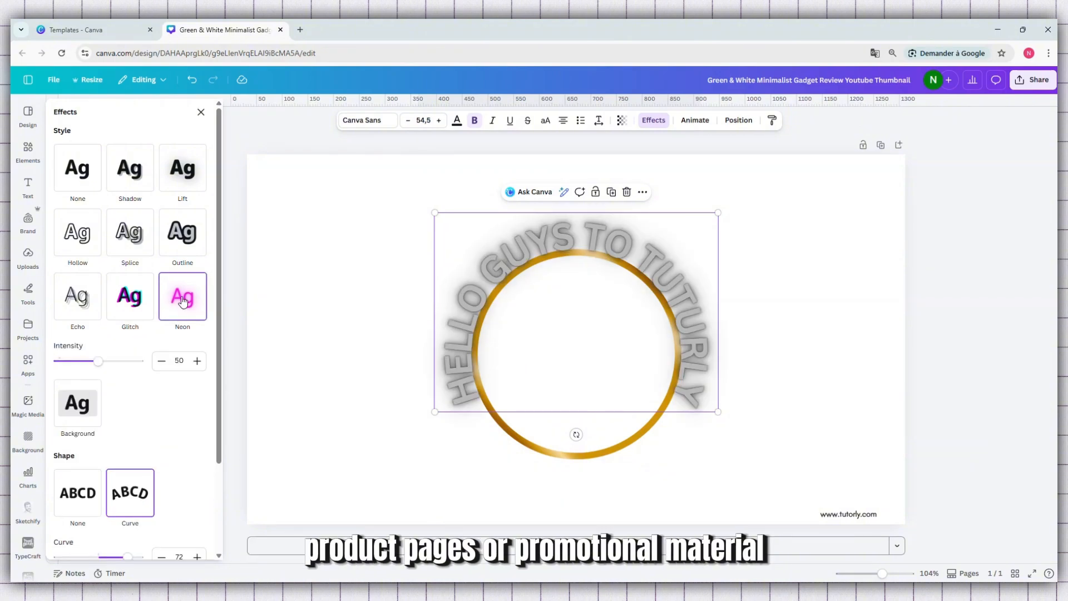
pyautogui.click(134, 305)
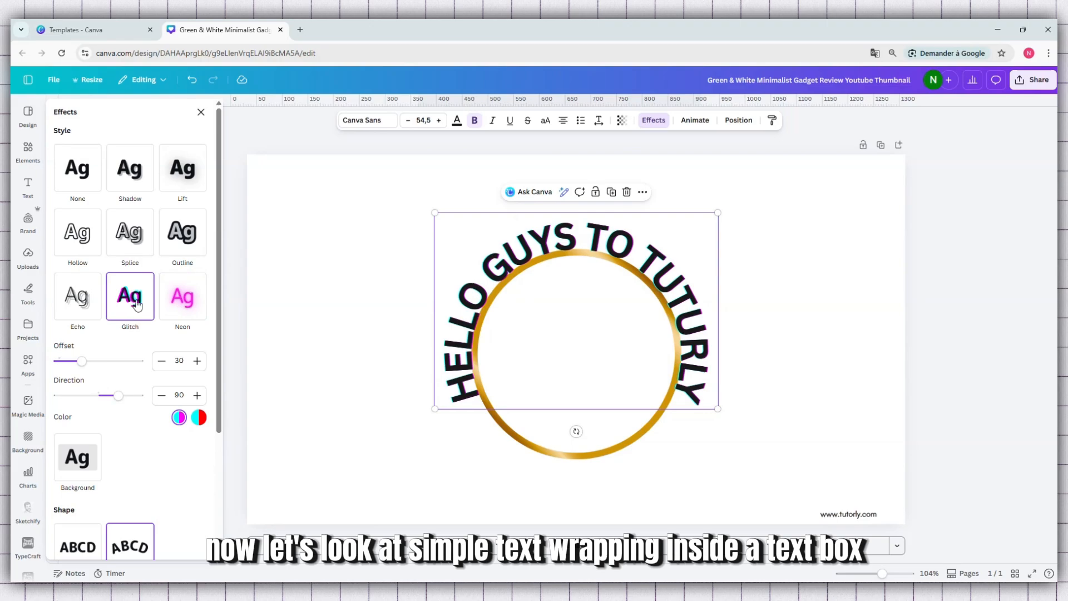
pyautogui.scroll(-2, 151, 449)
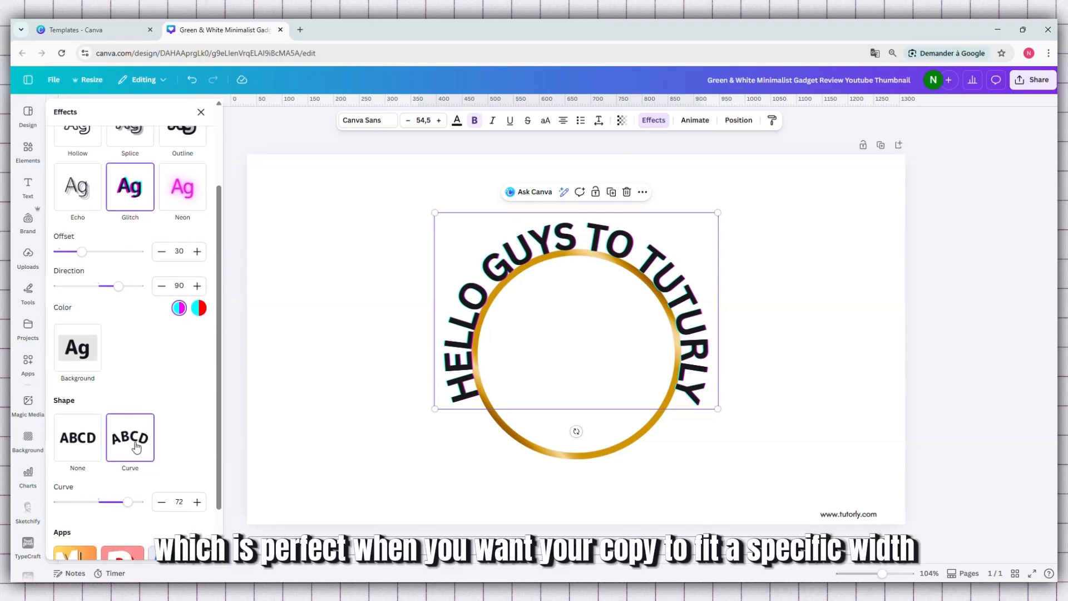
pyautogui.click(328, 398)
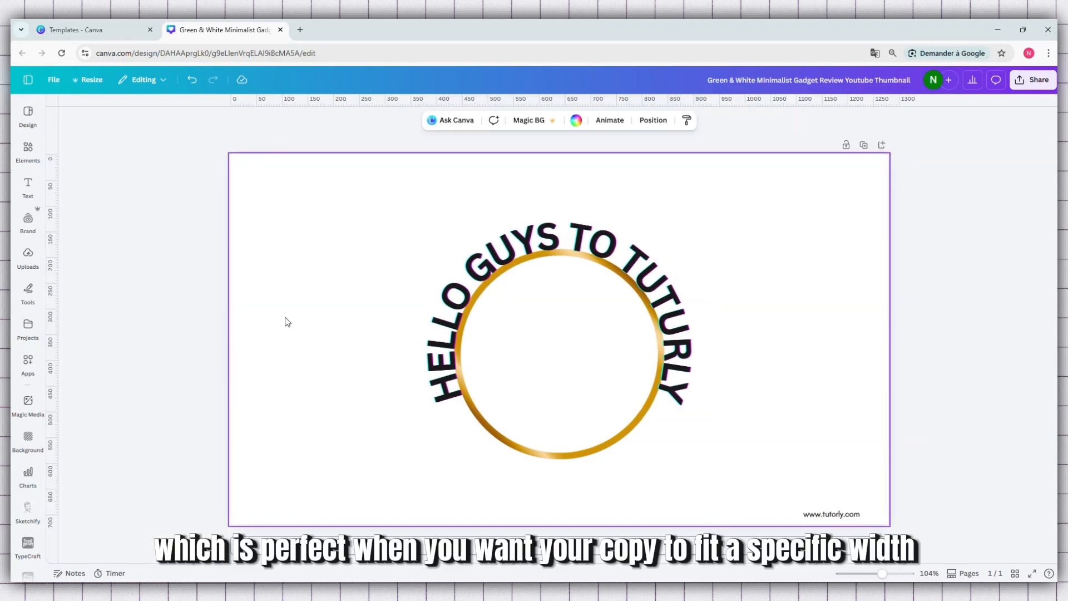
# Add a heading text box in the page's upper-left corner and narrow it until the text wraps onto three lines
pyautogui.click(28, 187)
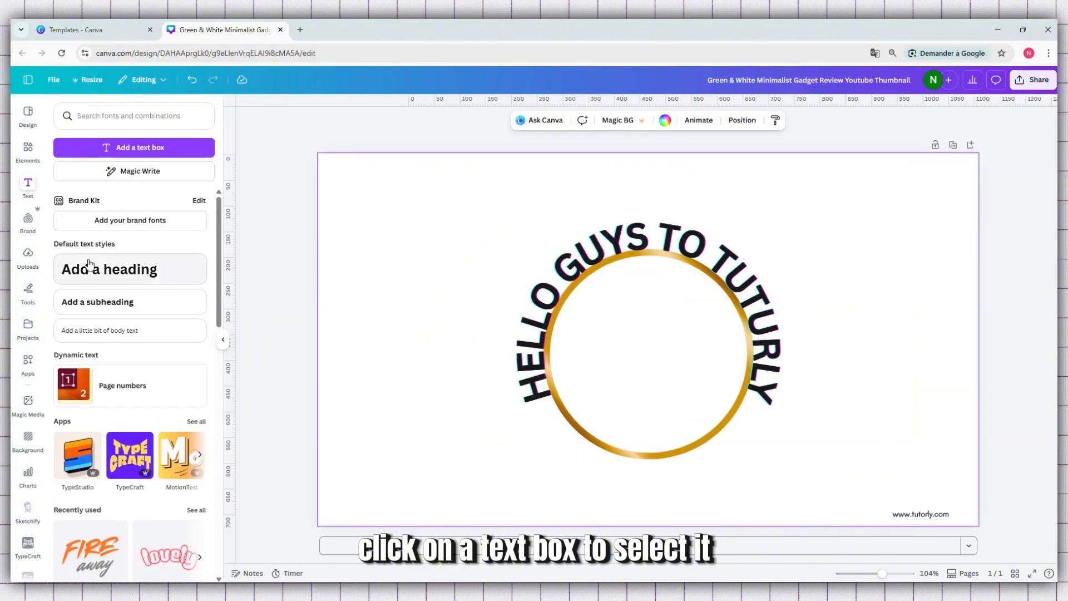
pyautogui.click(89, 267)
pyautogui.click(489, 417)
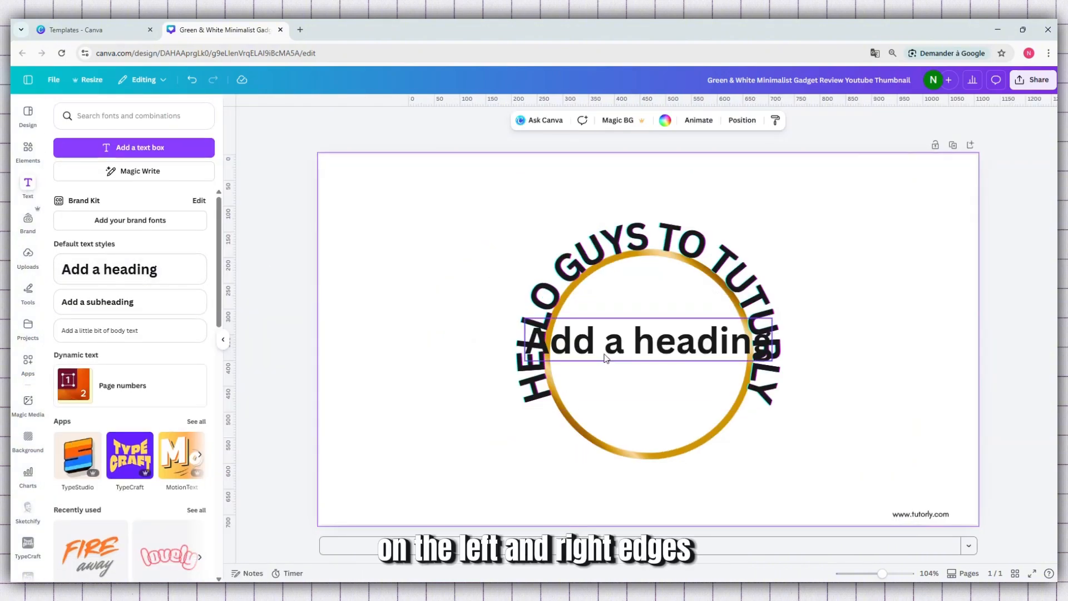
pyautogui.moveTo(606, 358); pyautogui.dragTo(421, 193)
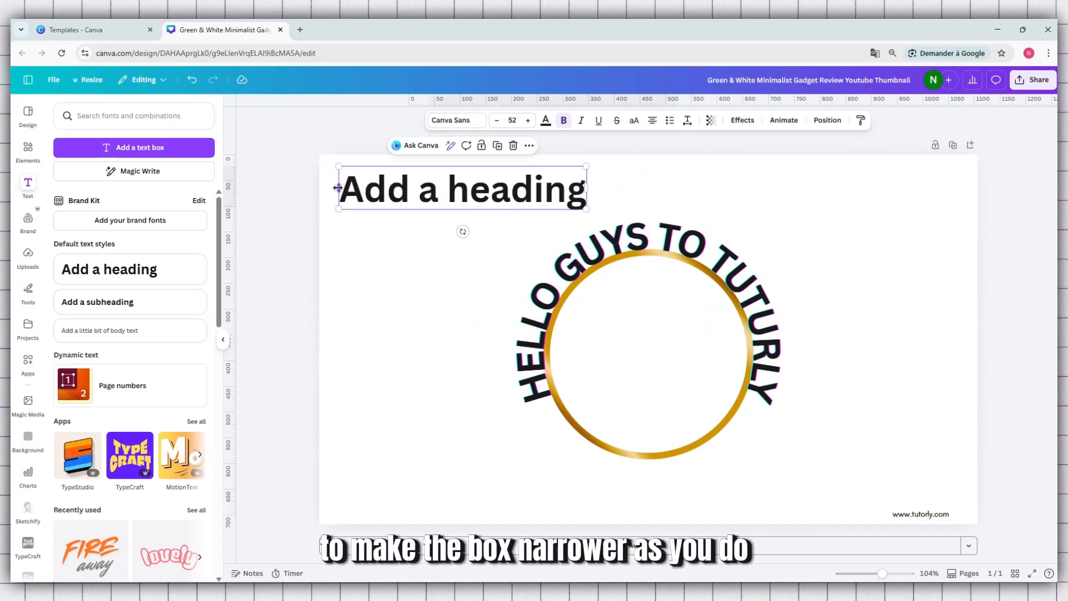
pyautogui.moveTo(588, 188); pyautogui.dragTo(448, 213)
# Move the gold ring and the curved text to the right side of the page
pyautogui.click(577, 255)
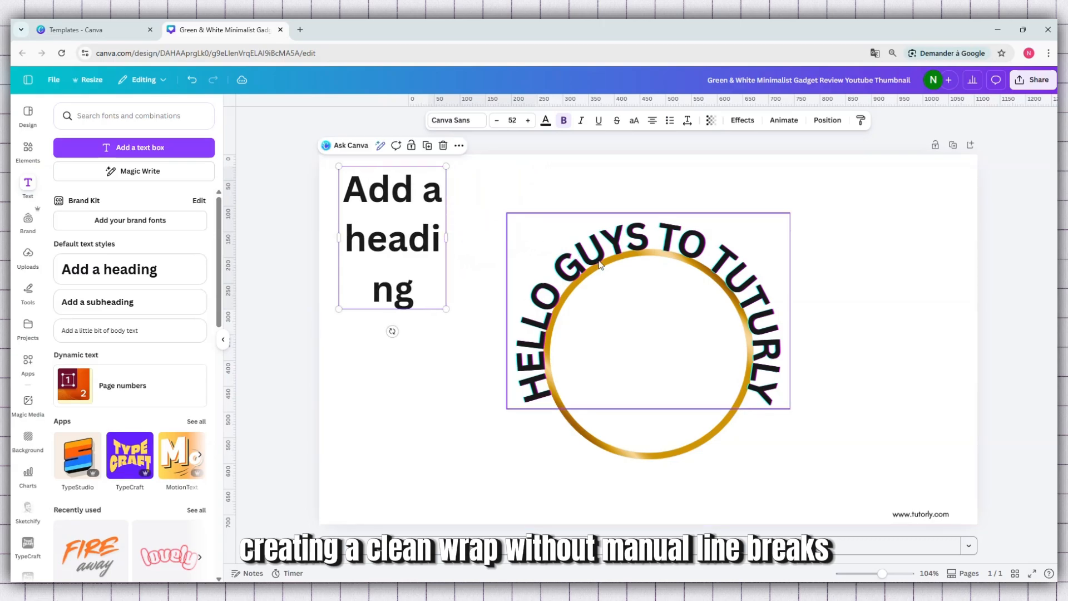
pyautogui.click(646, 432)
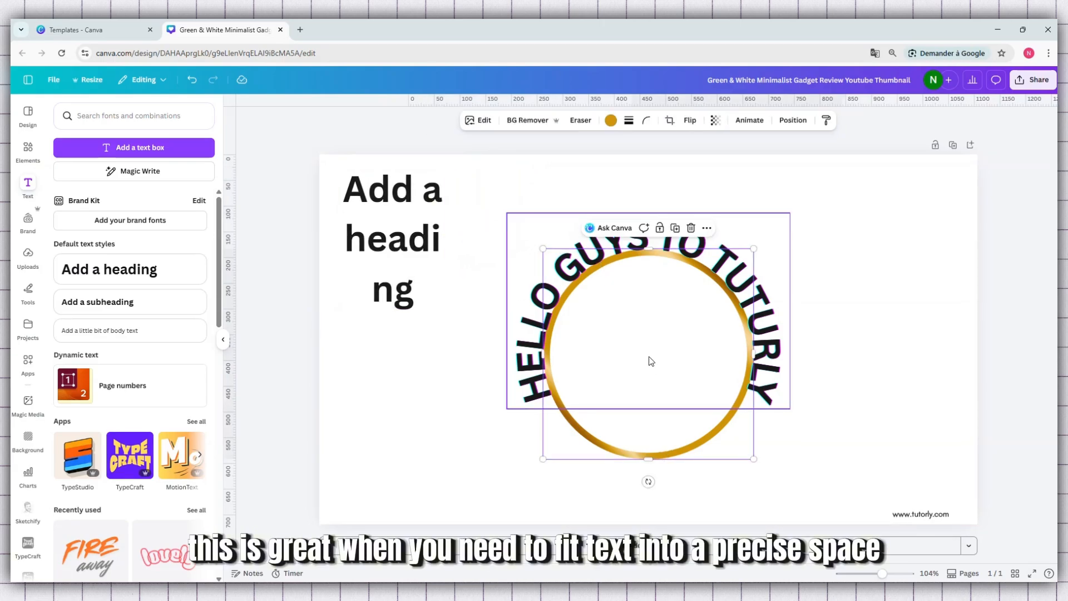
pyautogui.moveTo(649, 362); pyautogui.dragTo(875, 353)
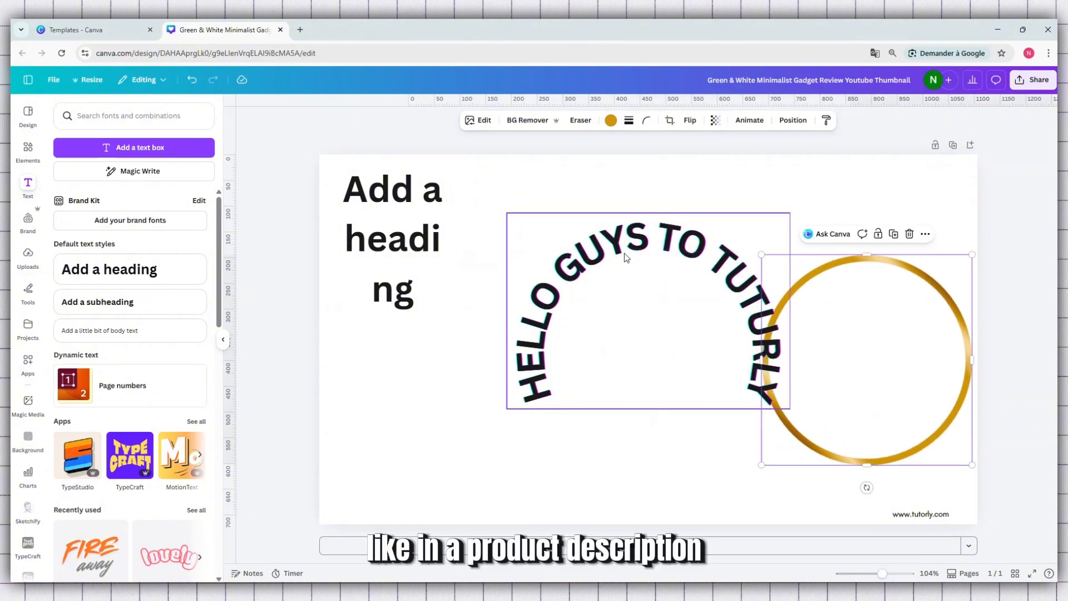
pyautogui.moveTo(625, 253); pyautogui.dragTo(843, 248)
pyautogui.moveTo(809, 327); pyautogui.dragTo(776, 322)
# Scale the added heading up to font size 88.7 and adjust its box width so the text wraps onto two lines
pyautogui.click(354, 276)
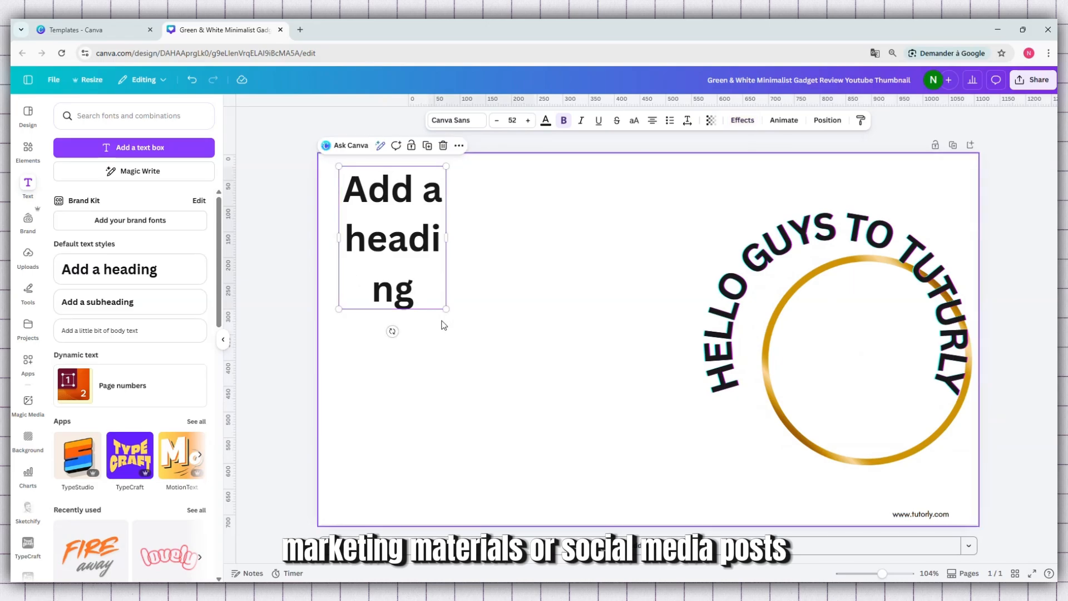
pyautogui.moveTo(444, 309); pyautogui.dragTo(550, 391)
pyautogui.moveTo(484, 337); pyautogui.dragTo(523, 356)
pyautogui.moveTo(572, 314); pyautogui.dragTo(630, 279)
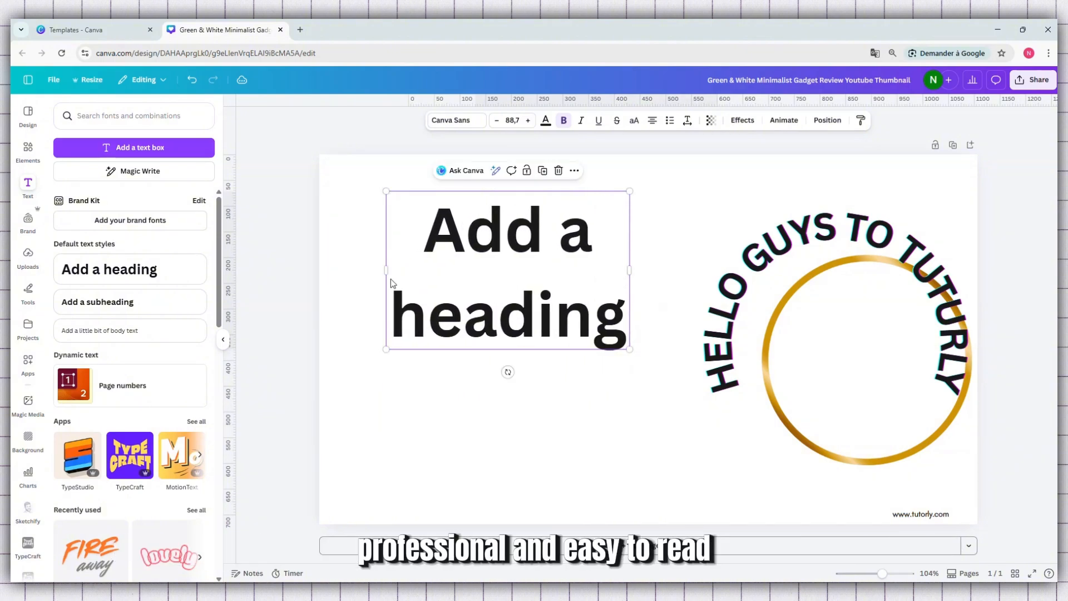
pyautogui.moveTo(387, 271); pyautogui.dragTo(390, 272)
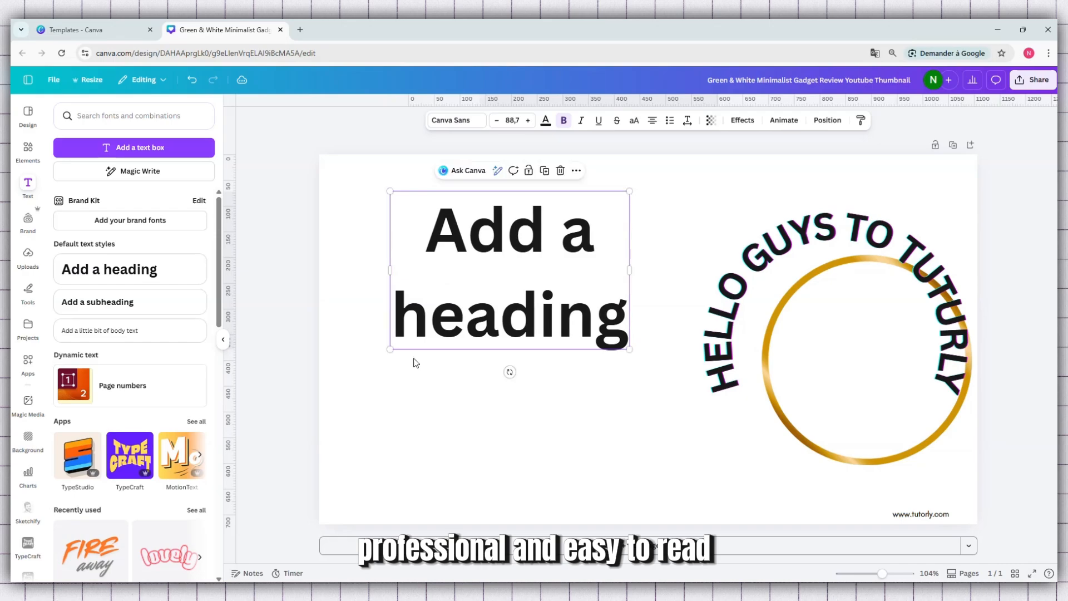
# Move the heading down to the page's left edge and shift the gold ring and curved text left, realigning the text around the ring
pyautogui.click(413, 362)
pyautogui.moveTo(447, 340); pyautogui.dragTo(382, 400)
pyautogui.moveTo(823, 440); pyautogui.dragTo(759, 449)
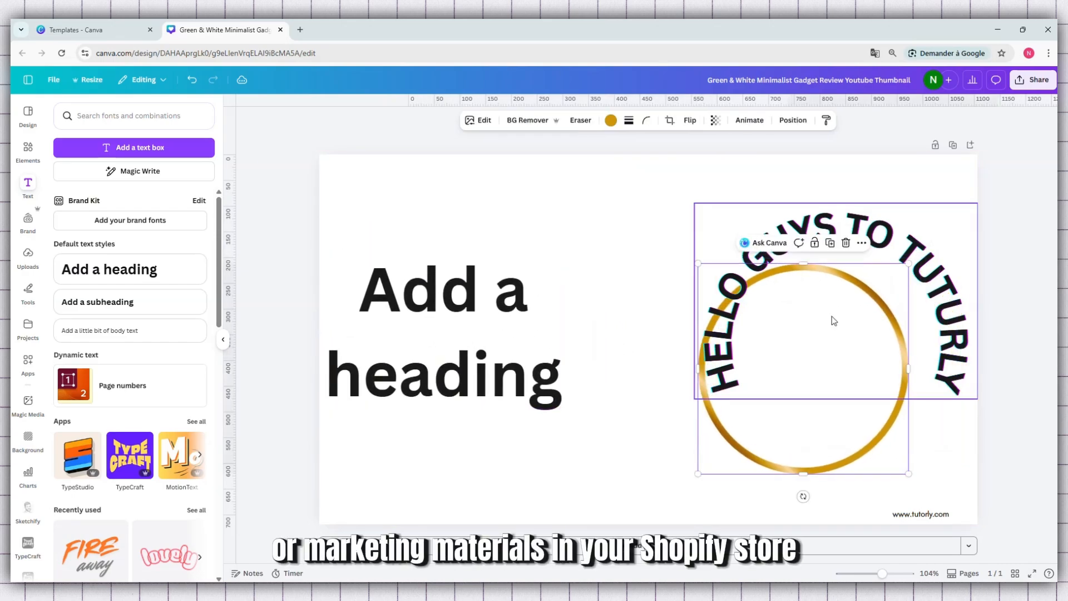
pyautogui.moveTo(888, 248); pyautogui.dragTo(858, 271)
# Move the two-line heading right, away from the page edge, and widen its text box slightly
pyautogui.click(472, 269)
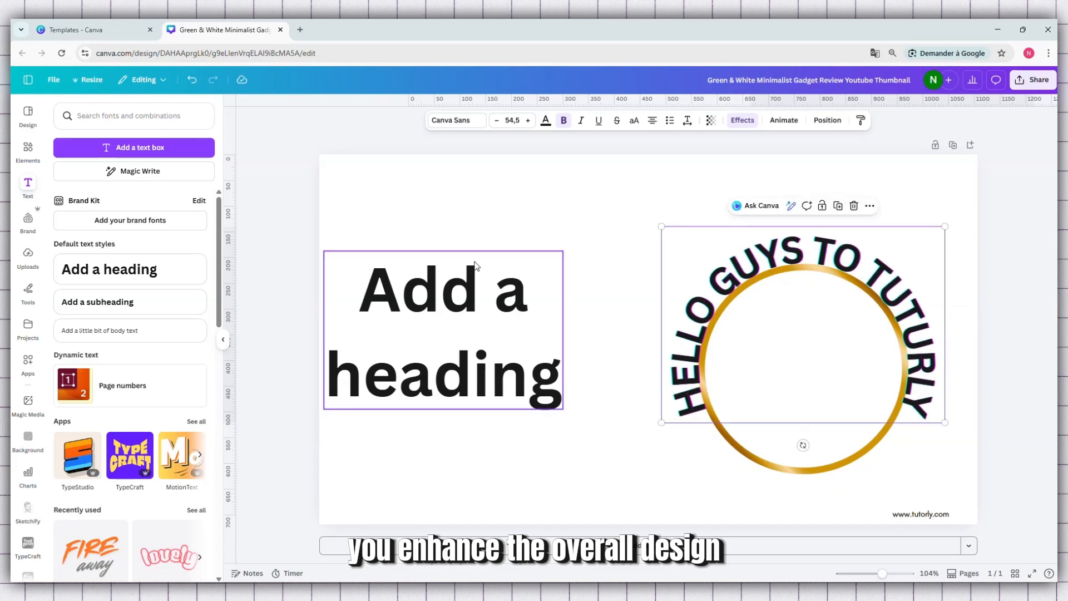
pyautogui.moveTo(472, 269); pyautogui.dragTo(508, 288)
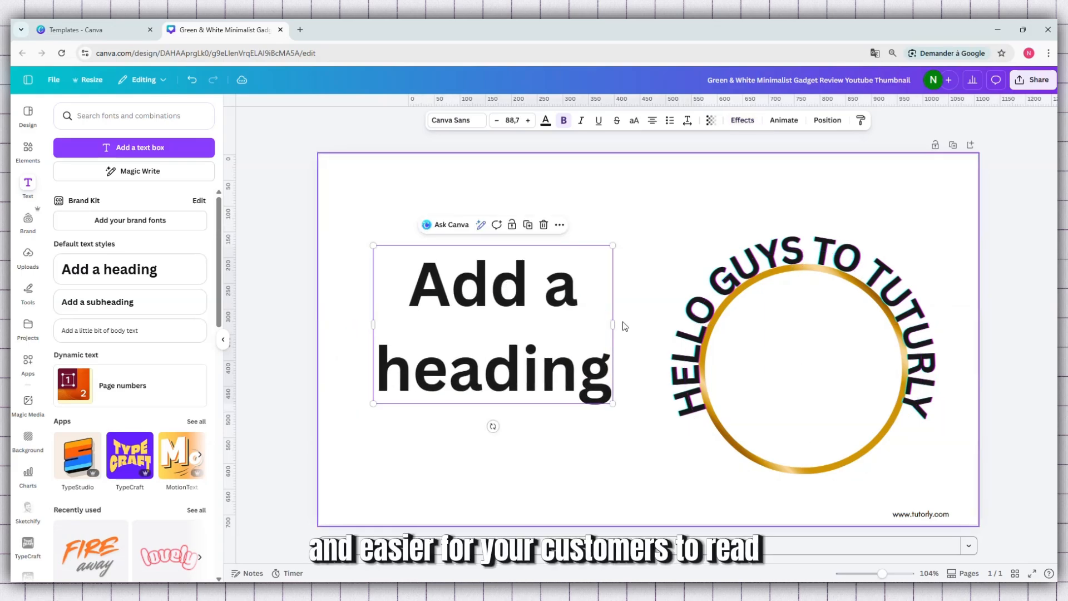
pyautogui.moveTo(614, 324)
pyautogui.mouseDown()
pyautogui.moveTo(611, 333)
pyautogui.moveTo(630, 324)
pyautogui.mouseUp()
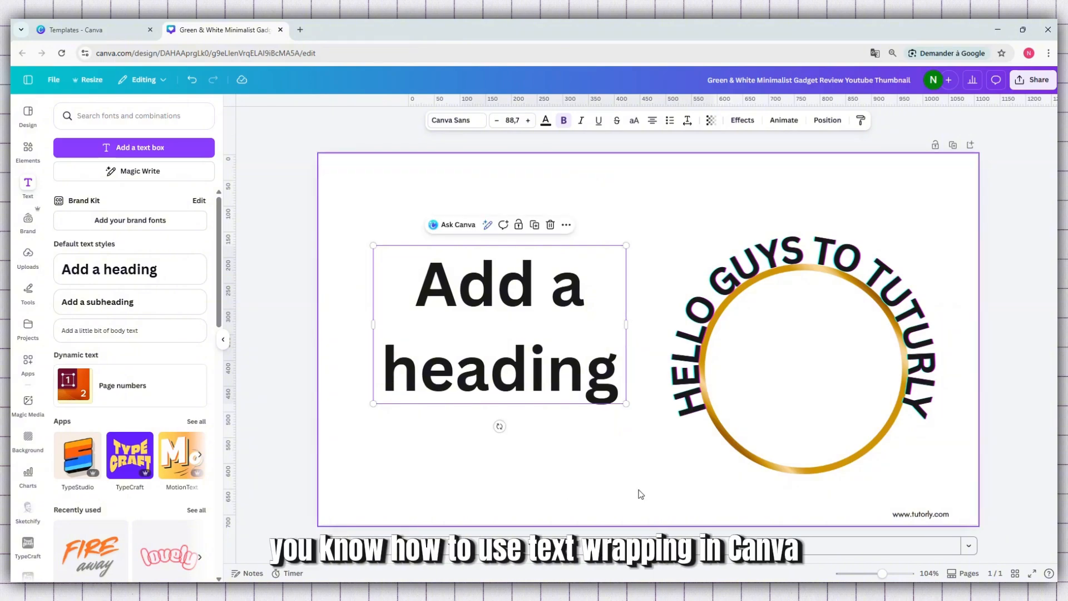
pyautogui.click(658, 490)
pyautogui.click(798, 343)
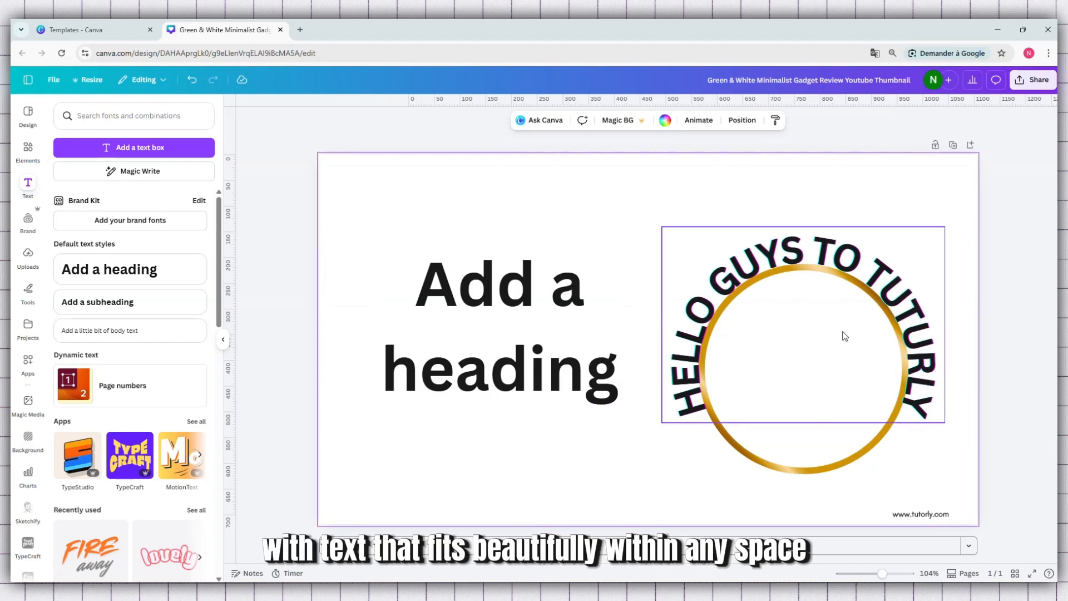
pyautogui.click(594, 269)
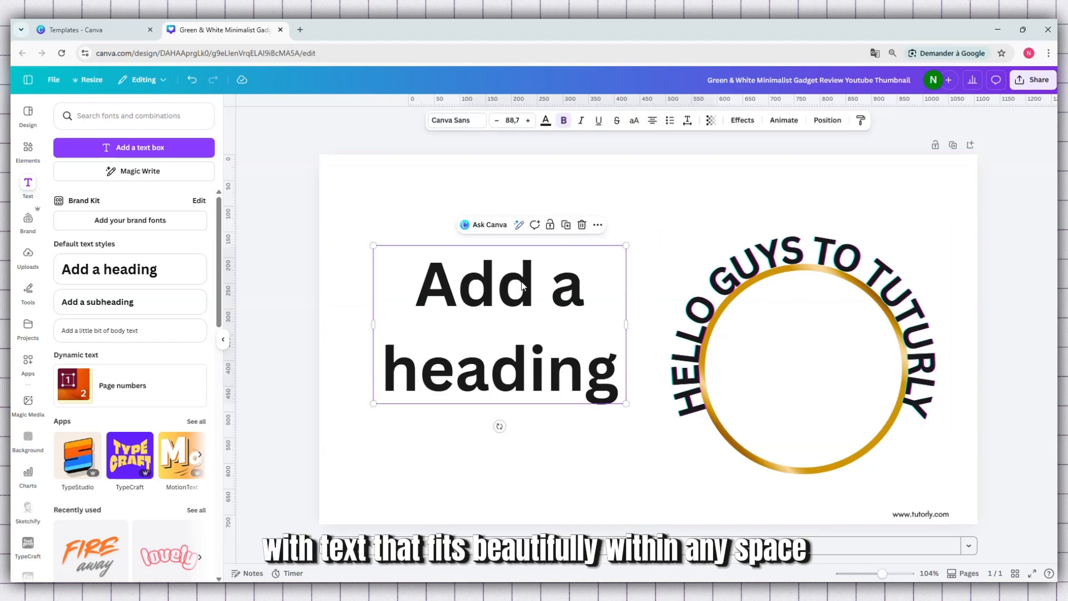
pyautogui.click(647, 207)
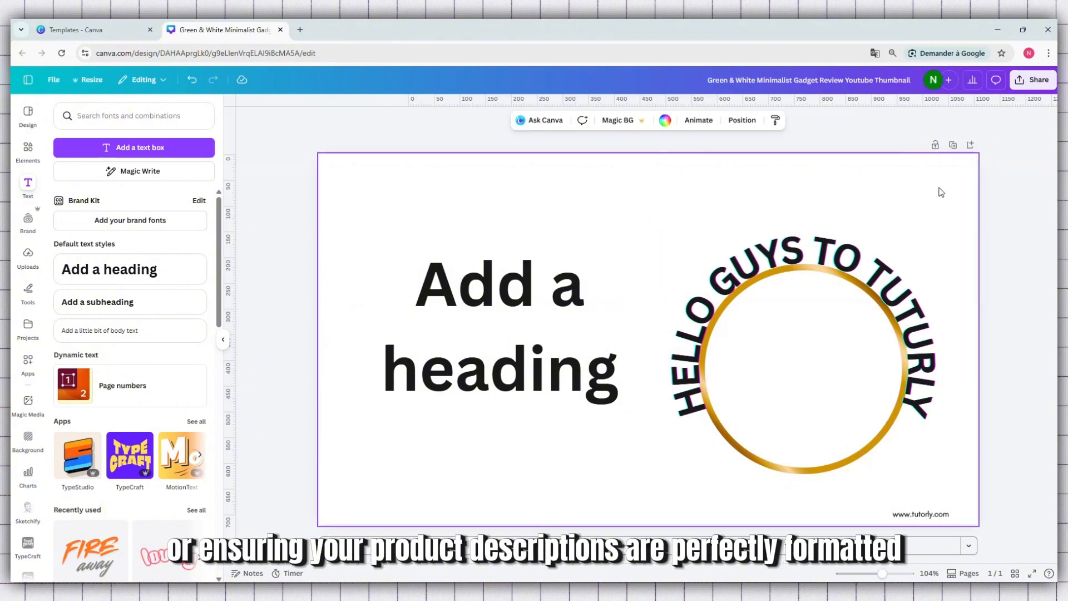
# Delete the heading, the curved text and the gold ring together from the page
pyautogui.moveTo(941, 192); pyautogui.dragTo(332, 451)
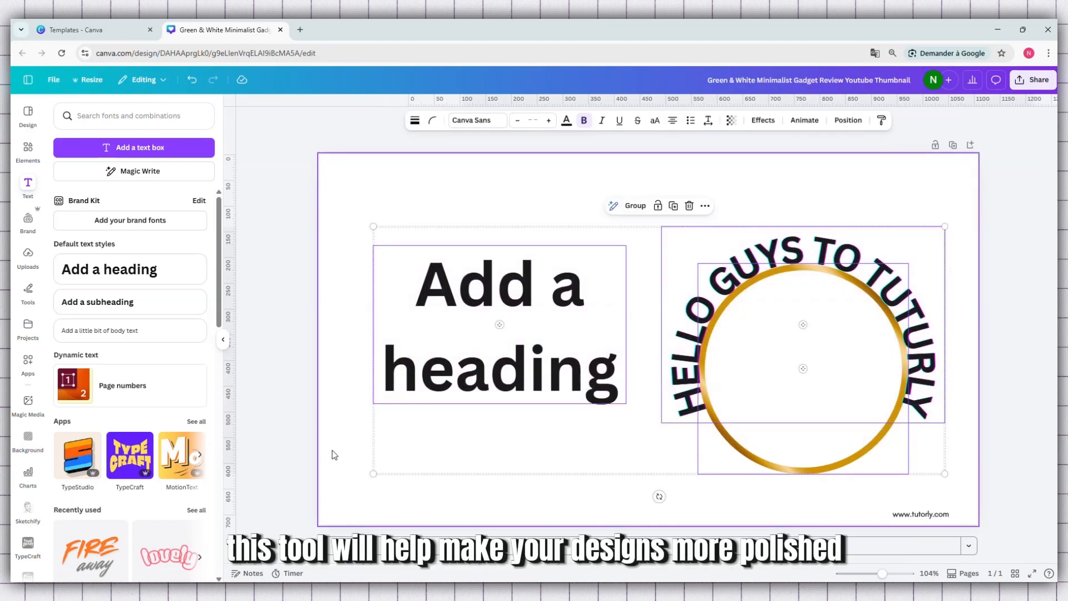
pyautogui.press('Delete')
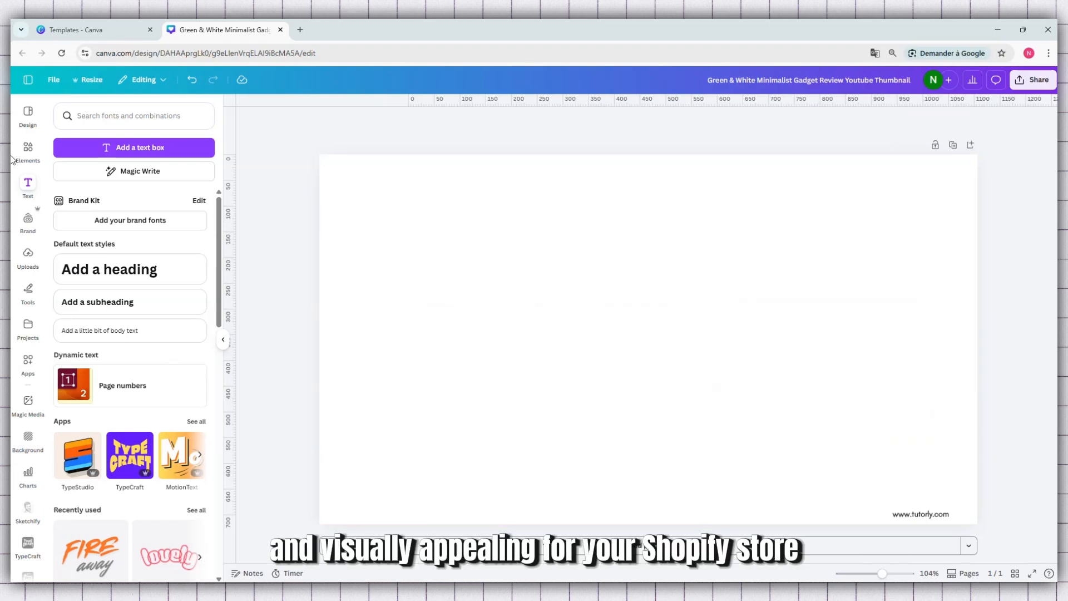